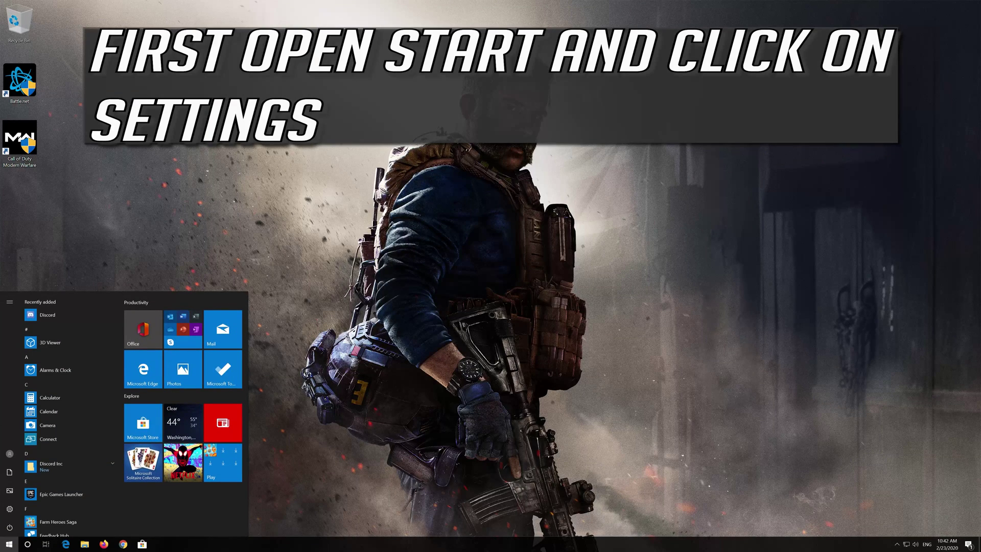
Launch Windows Settings from the expanded Start menu rail.
mouse_move(13, 511)
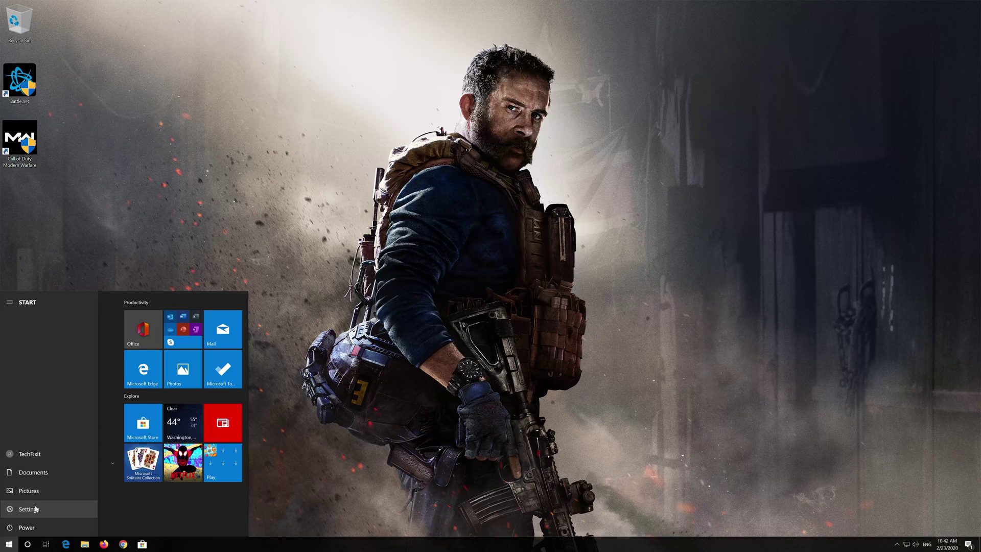
click(35, 508)
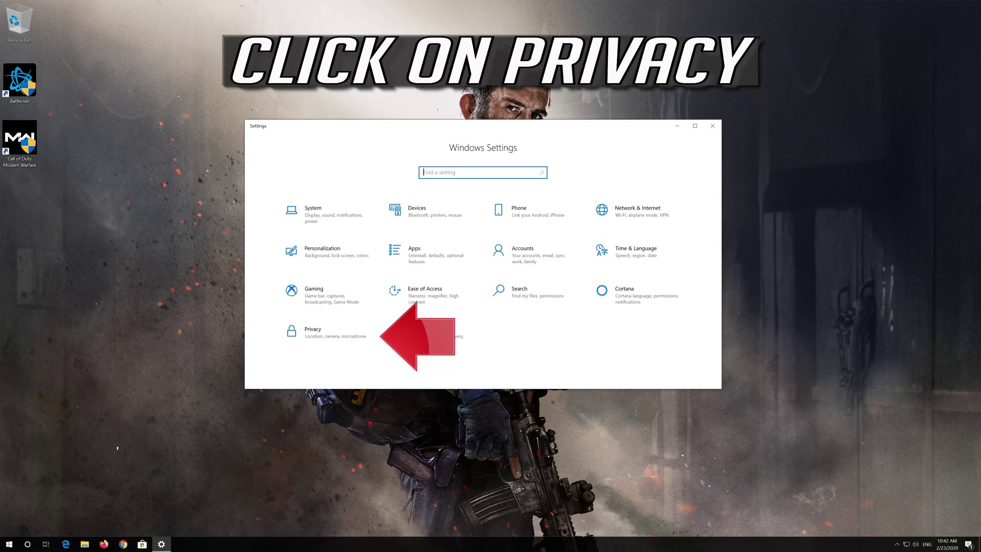
Go to Privacy > Microphone and bring up the device-level microphone access switch, currently Off.
click(323, 336)
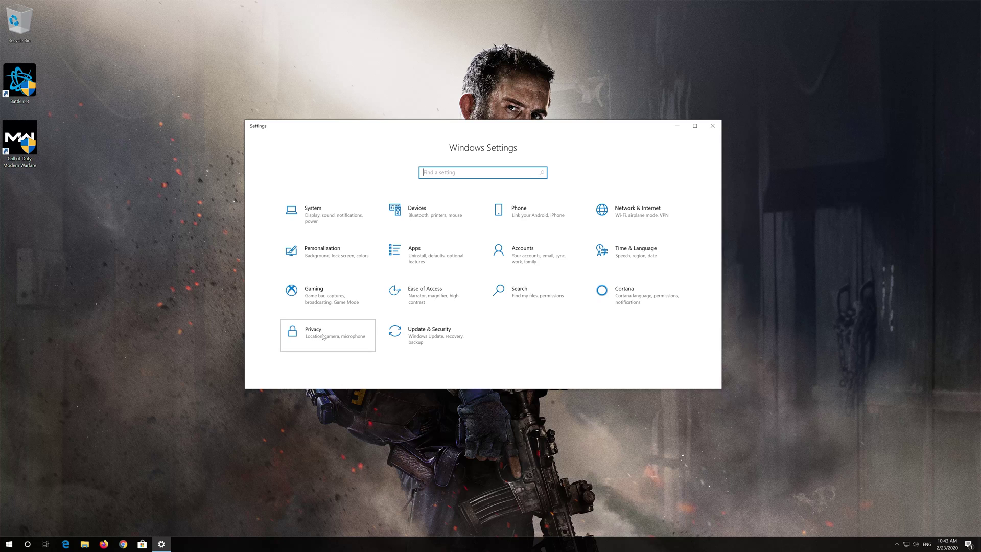
scroll(323, 336, down, 2)
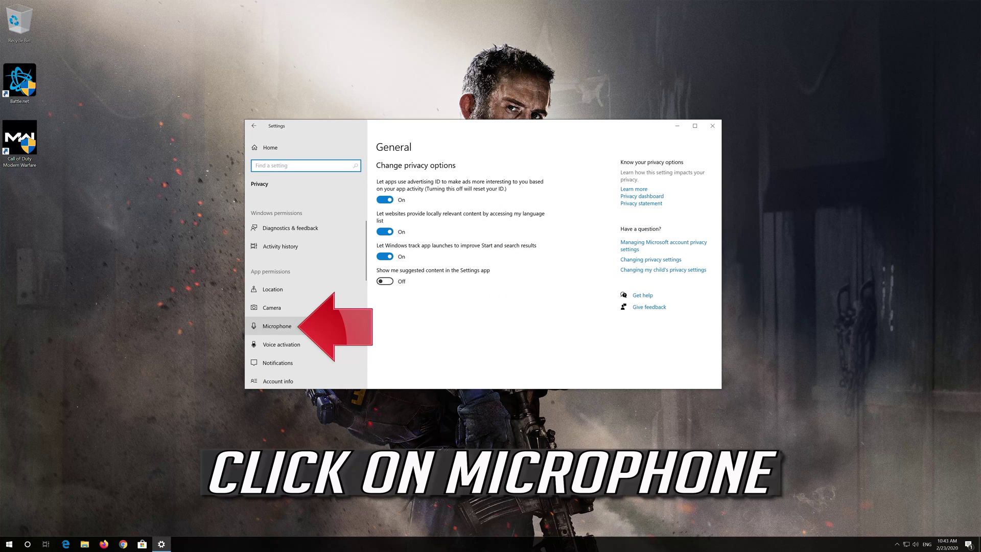
click(270, 327)
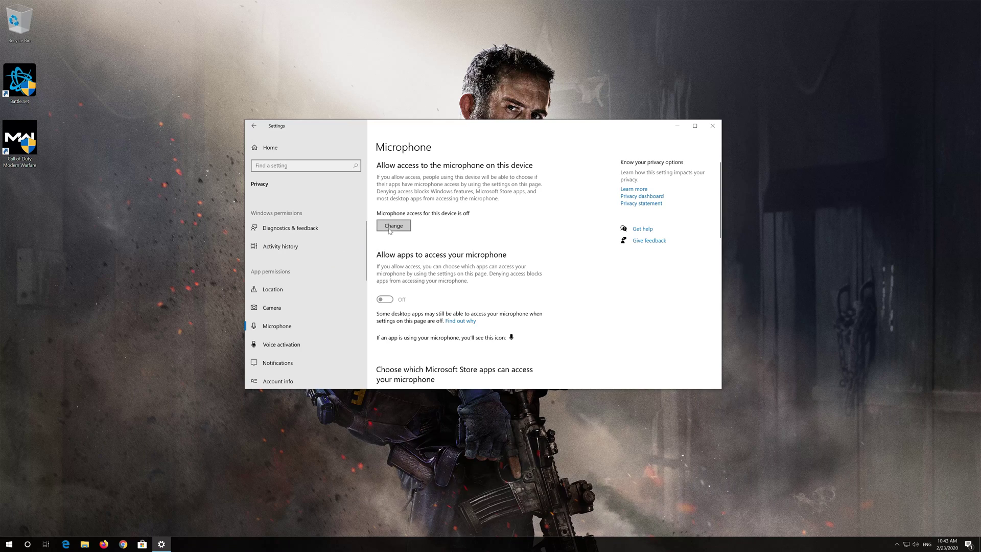
click(389, 230)
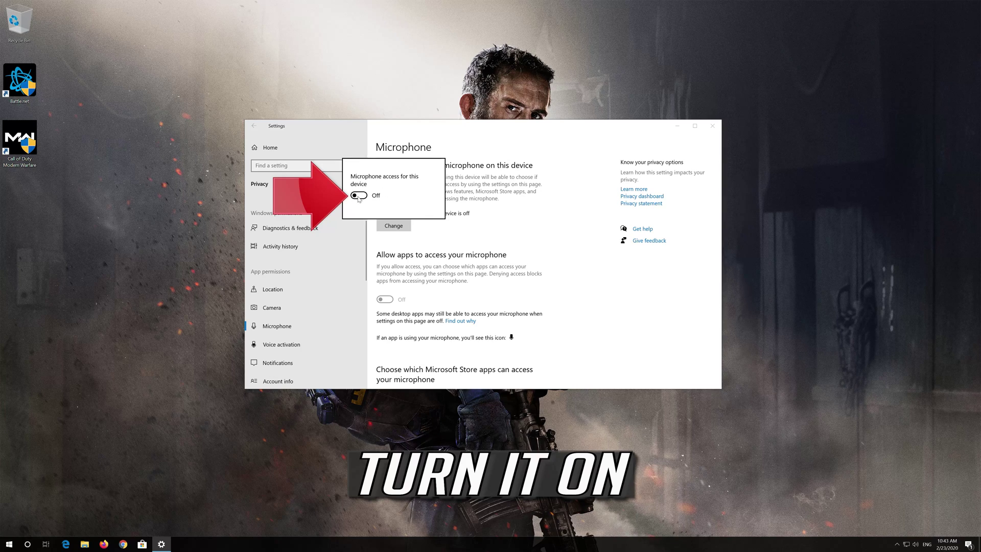
Turn device microphone access On and switch 'Allow apps to access your microphone' On.
click(359, 195)
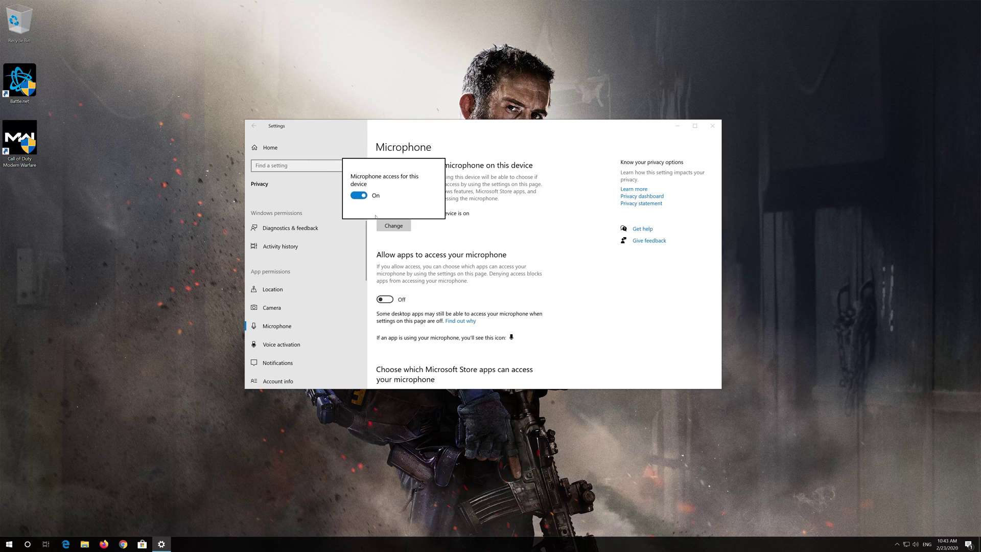
click(429, 257)
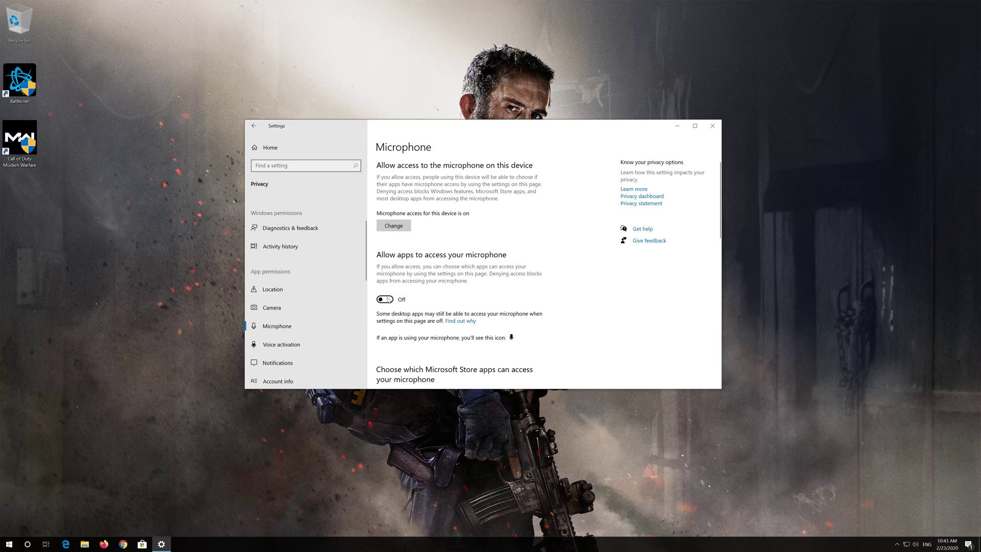
click(389, 299)
Allow Skype, Voice Recorder and desktop apps to access the microphone.
scroll(464, 275, down, 5)
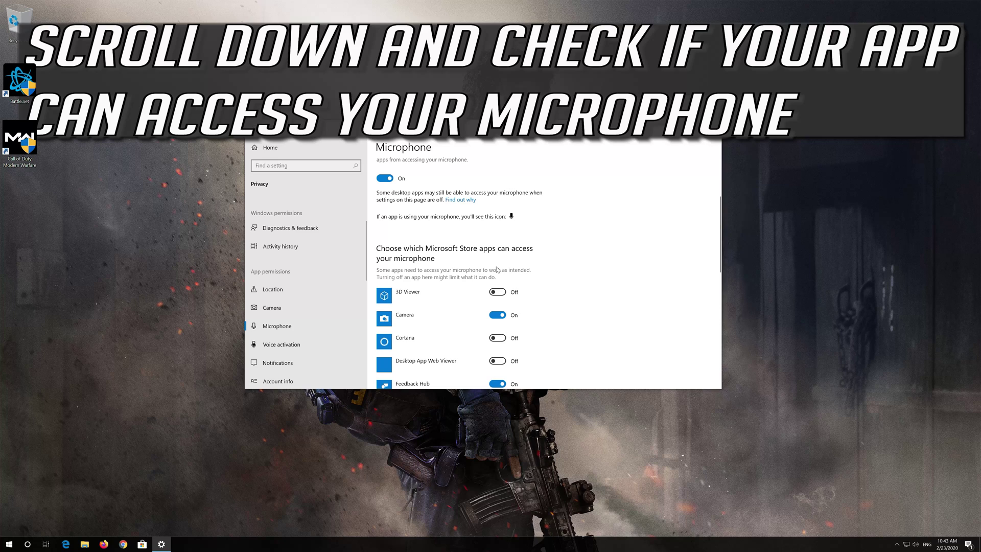
scroll(468, 285, down, 3)
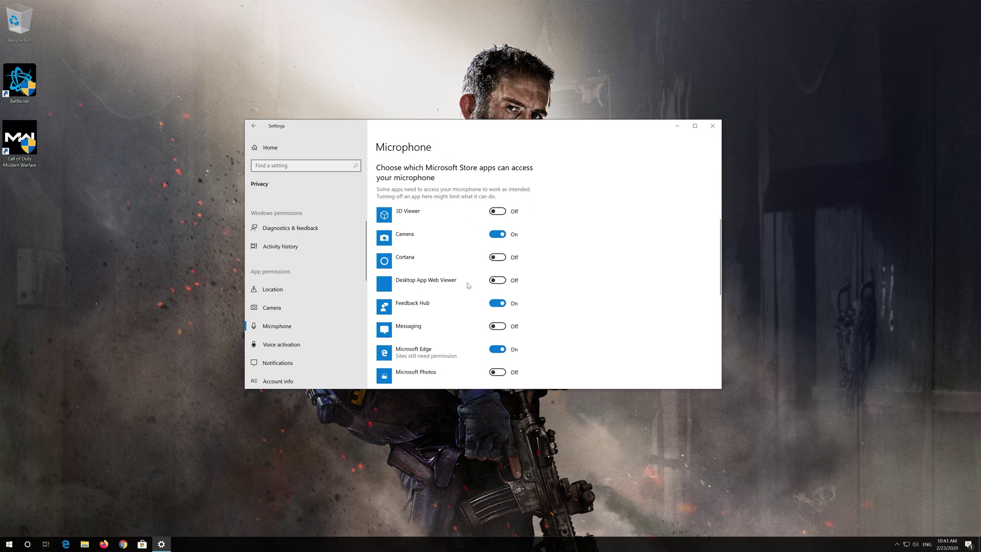
scroll(452, 255, down, 4)
scroll(447, 248, down, 3)
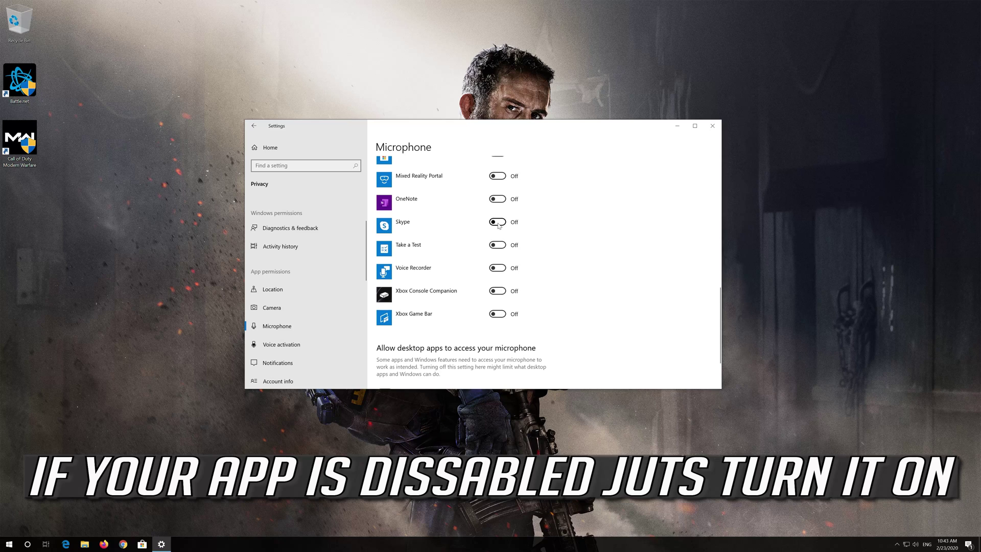
click(498, 223)
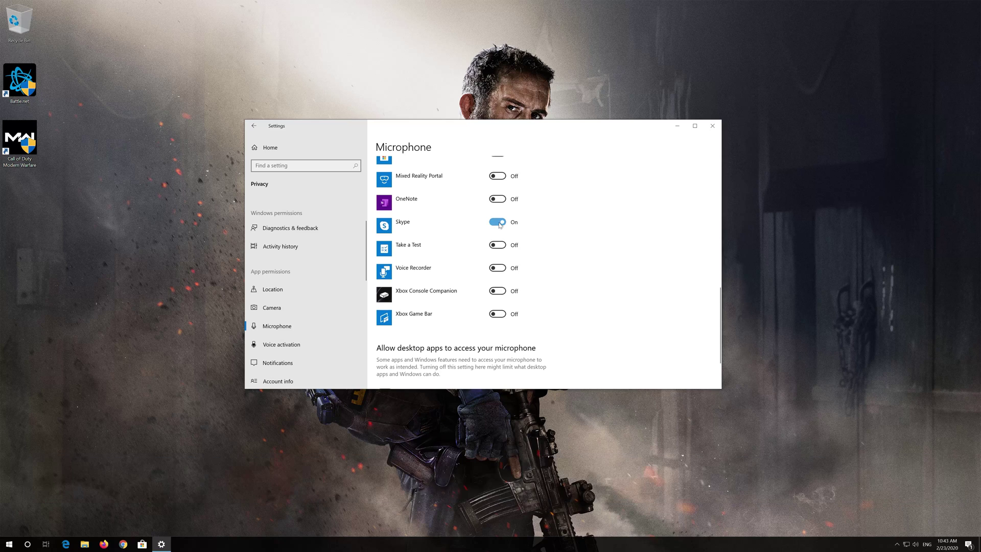
click(504, 270)
scroll(533, 269, down, 3)
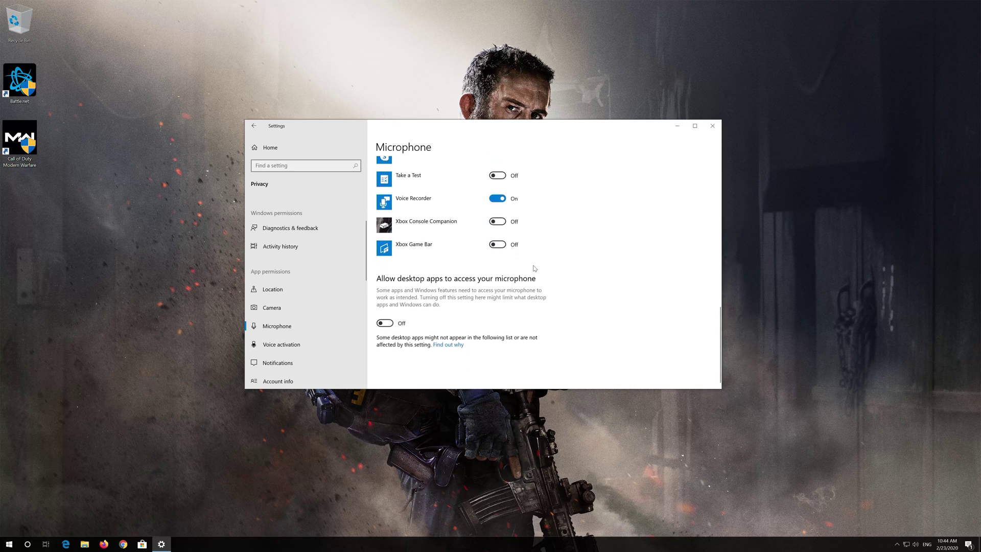
scroll(534, 268, up, 1)
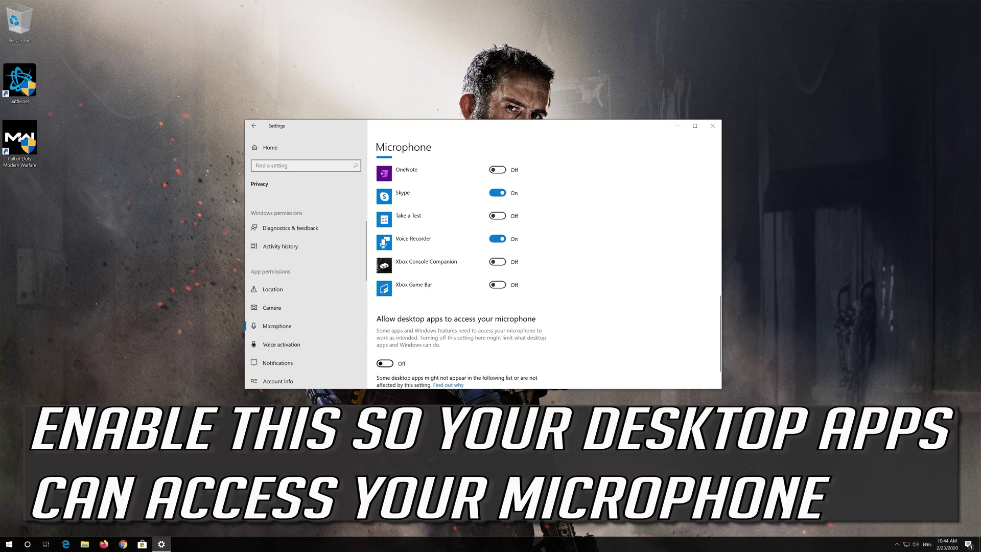
click(391, 364)
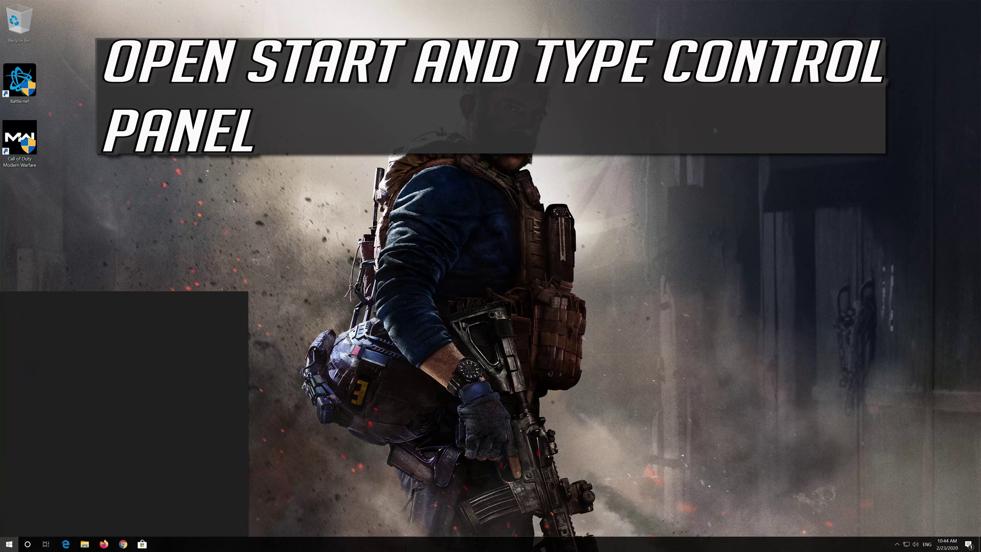
Search Start for 'control panel' and launch the Control Panel app.
text(rol panel)
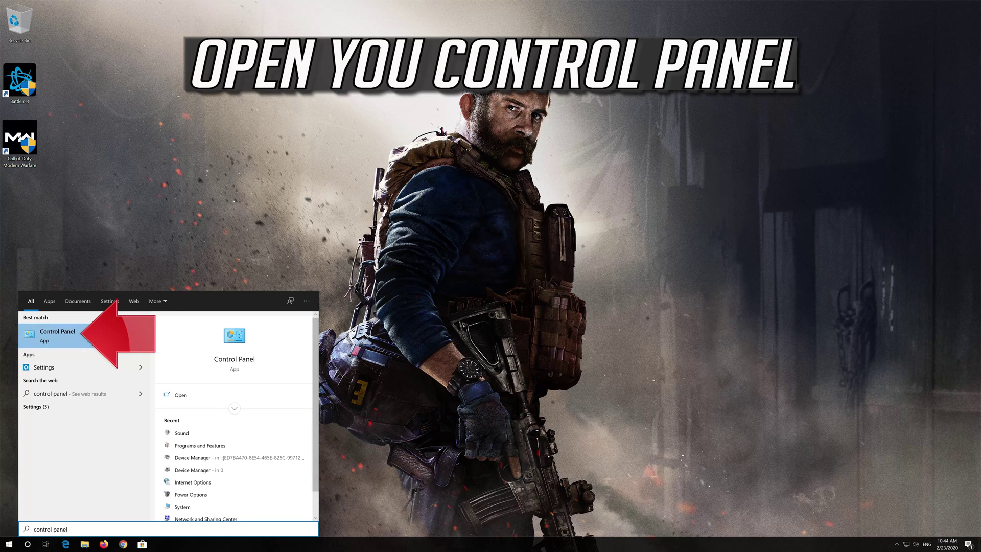
click(70, 336)
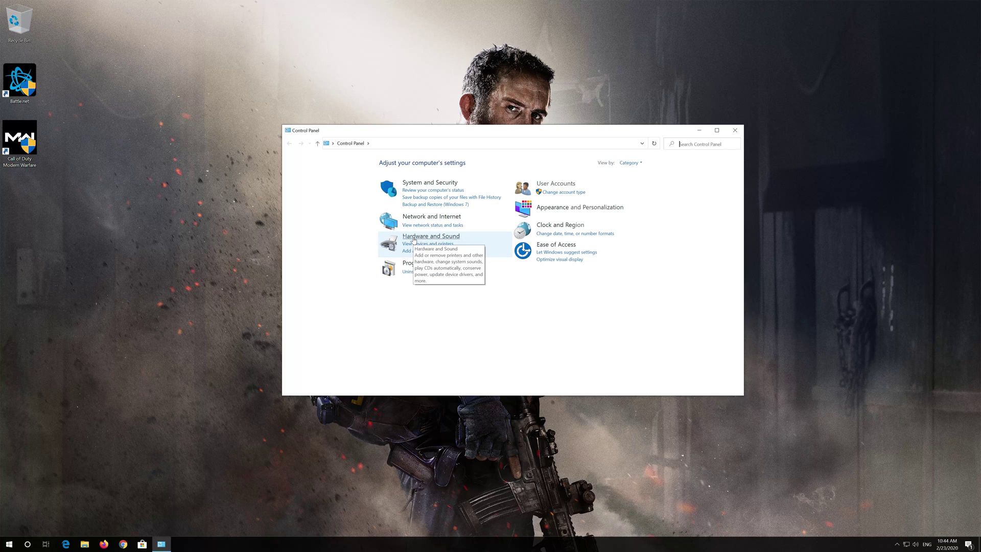
Open the Sound dialog from Hardware and Sound and move it to the screen centre.
click(414, 237)
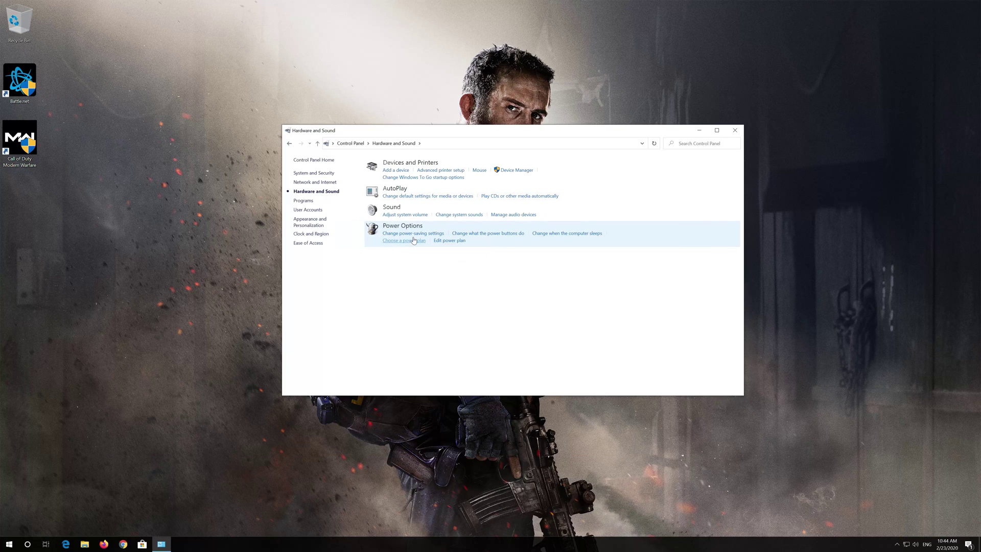
click(391, 207)
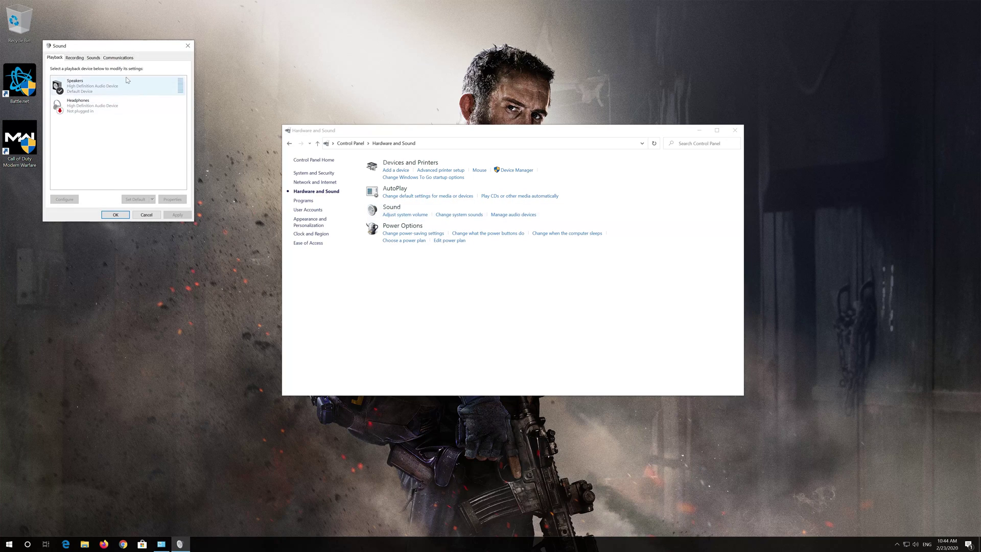
drag(111, 48, 449, 148)
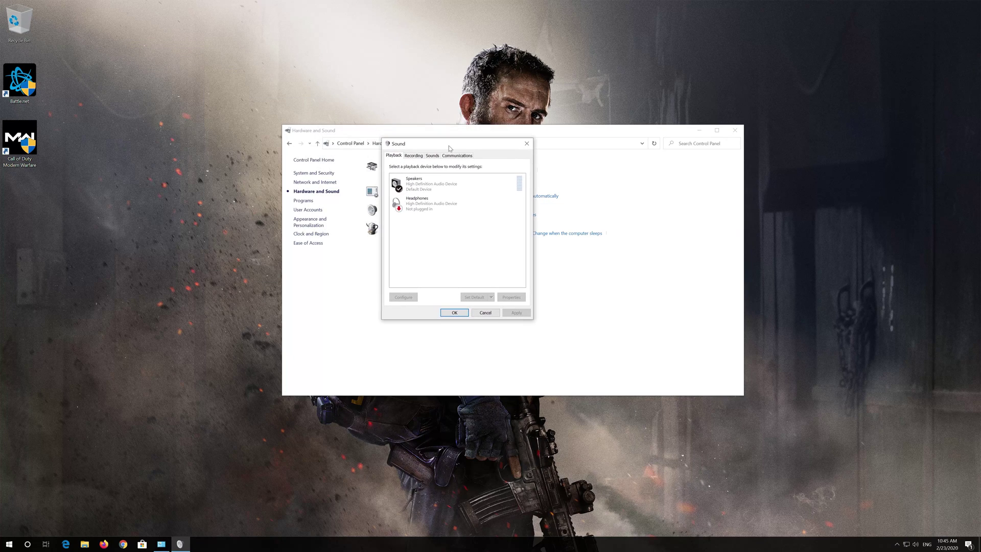
Select the default Microphone on the Sound dialog's Recording tab.
click(415, 156)
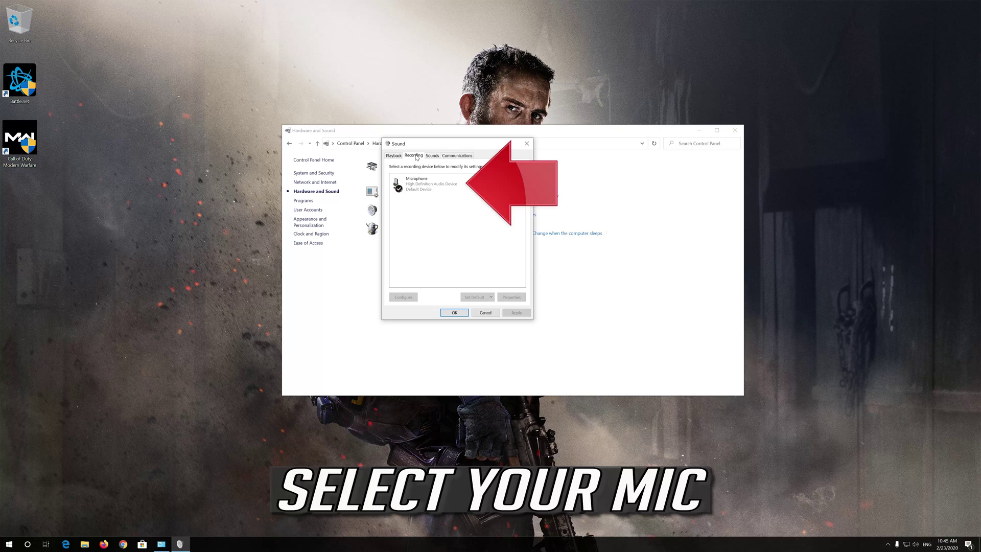
click(418, 183)
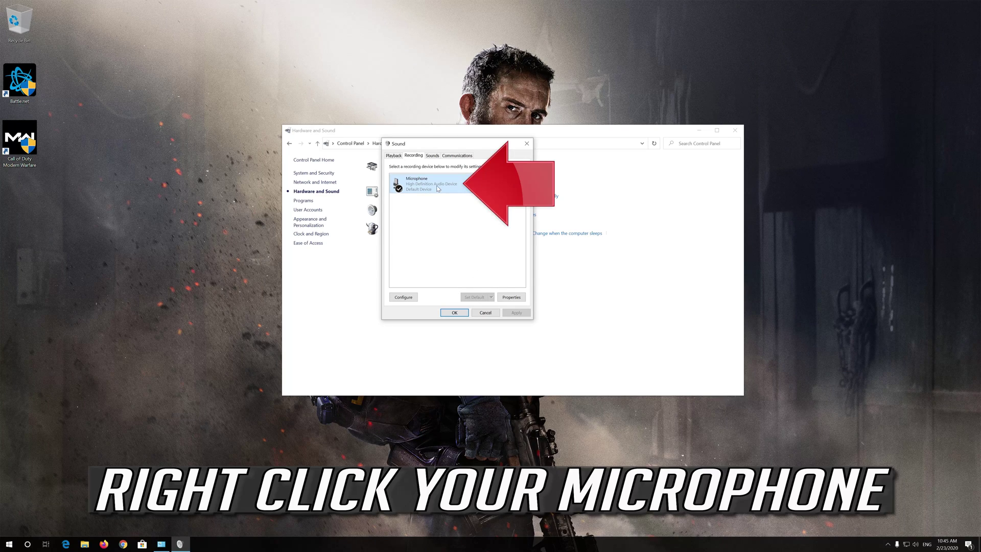
Set the Microphone's input level to 76 in its Properties and apply the change.
right_click(437, 186)
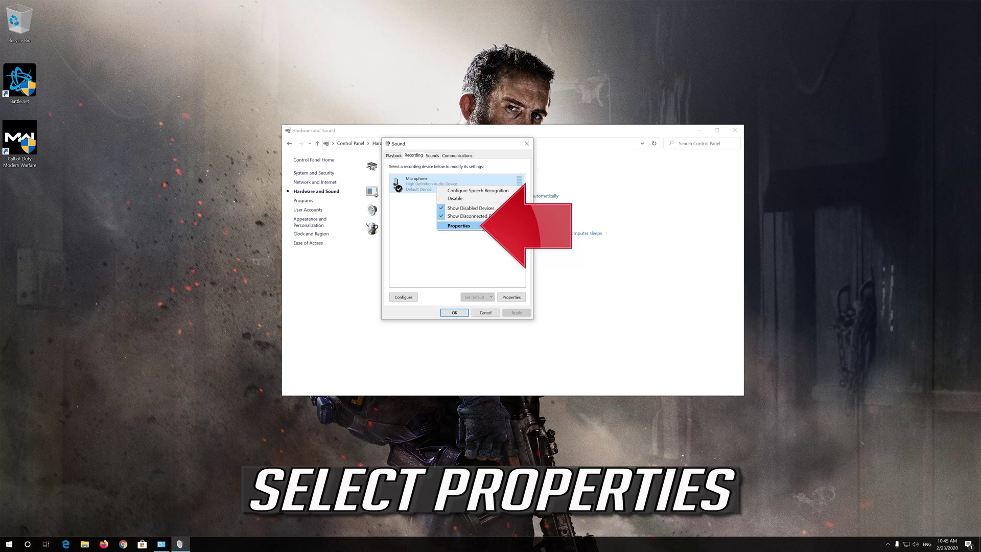
click(483, 226)
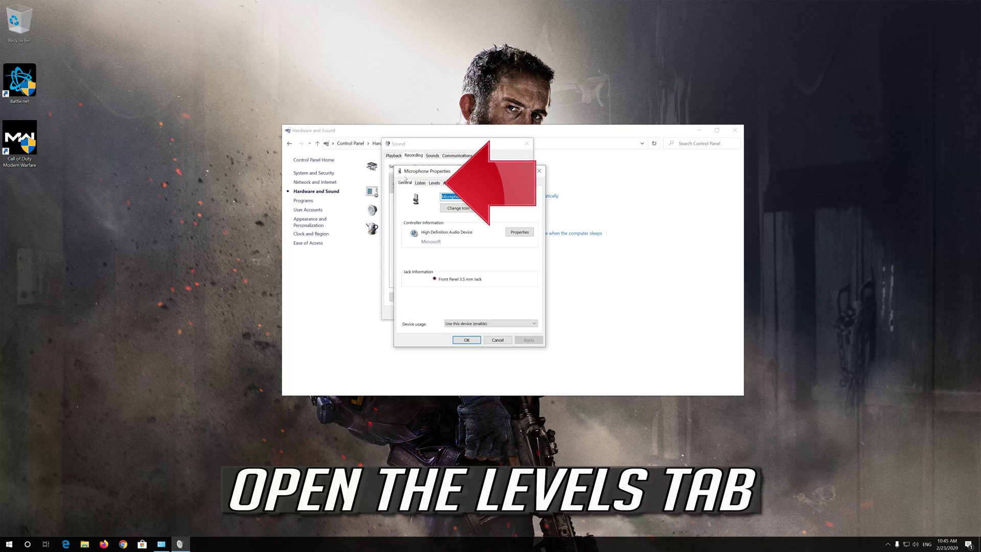
click(433, 183)
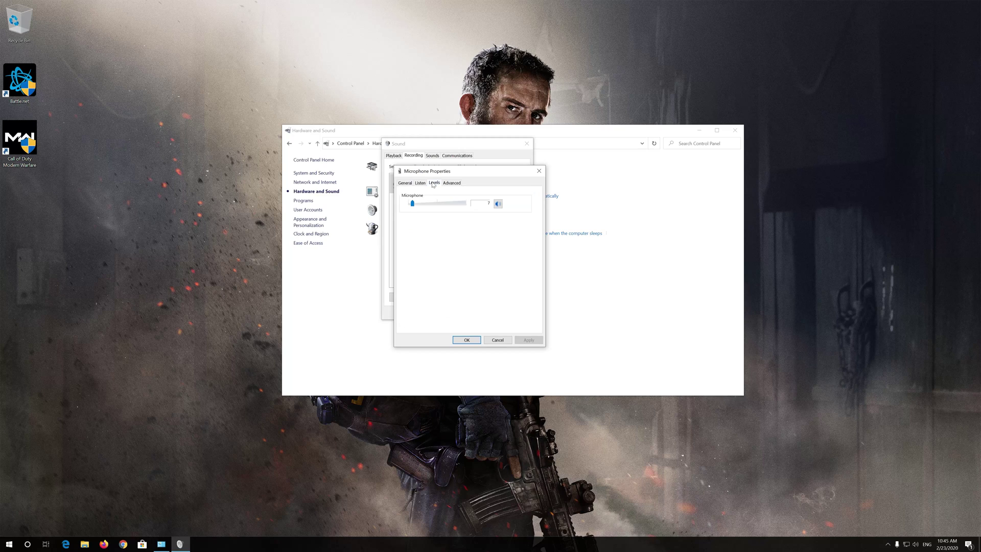
drag(412, 204, 454, 207)
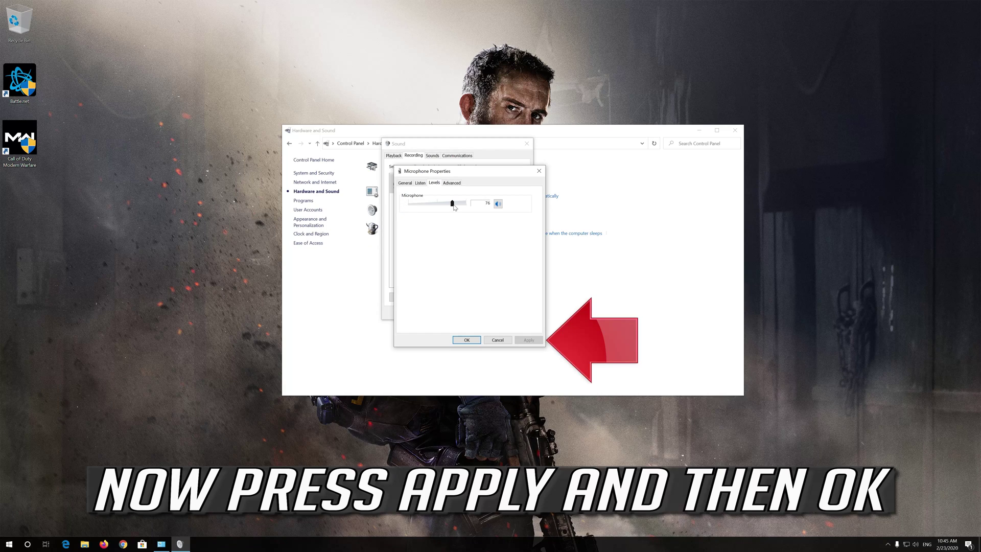
drag(454, 206, 455, 207)
click(524, 336)
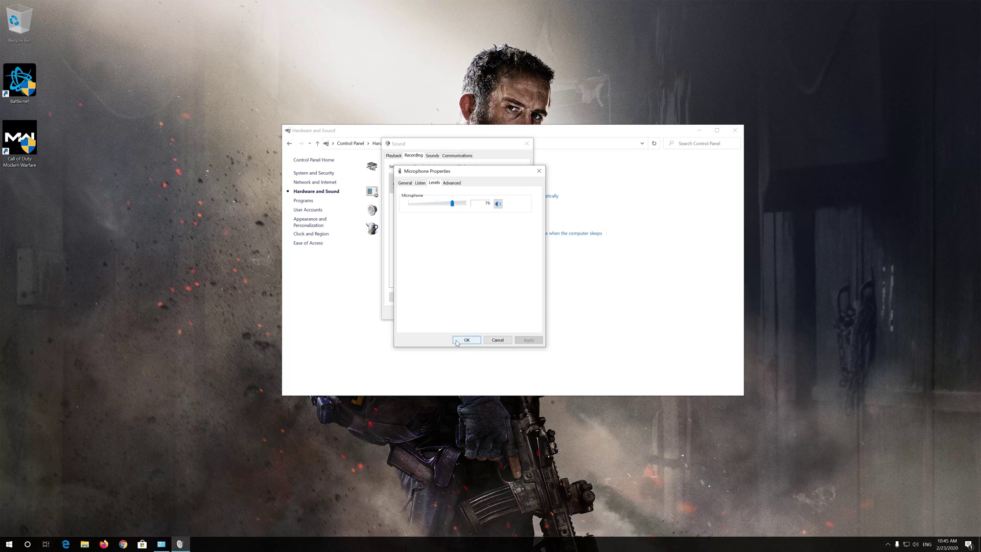
click(458, 341)
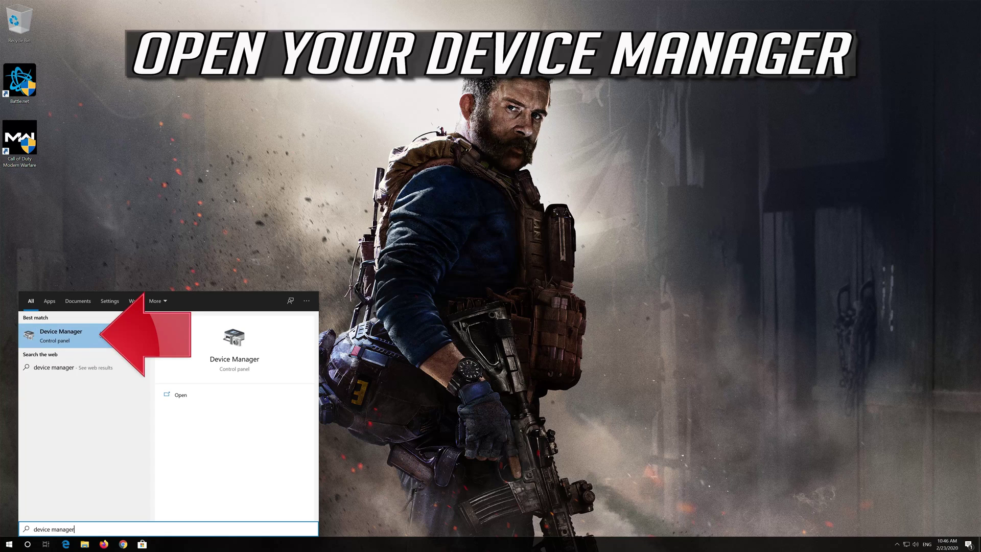
Open Device Manager, expand Audio inputs and outputs and select the Microphone.
click(74, 335)
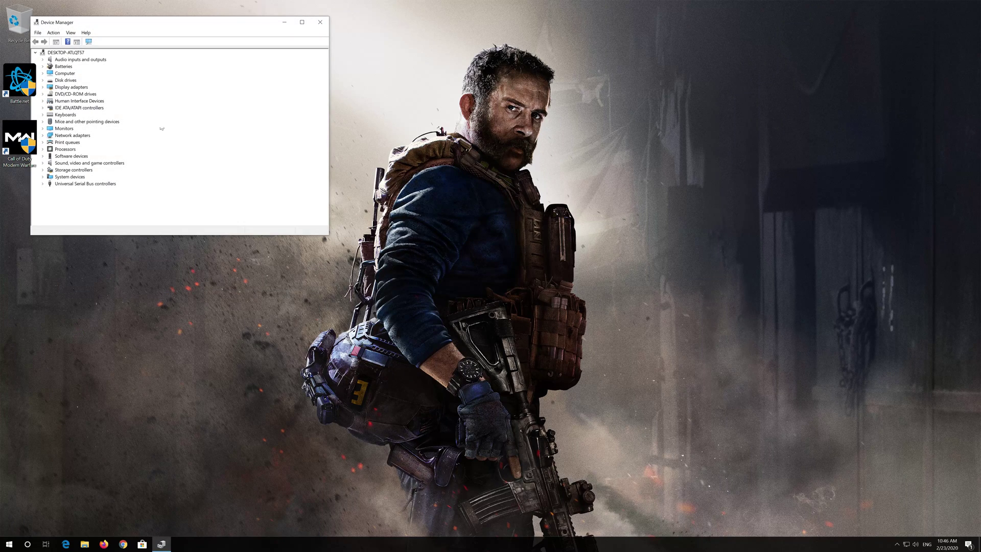
drag(169, 27, 462, 148)
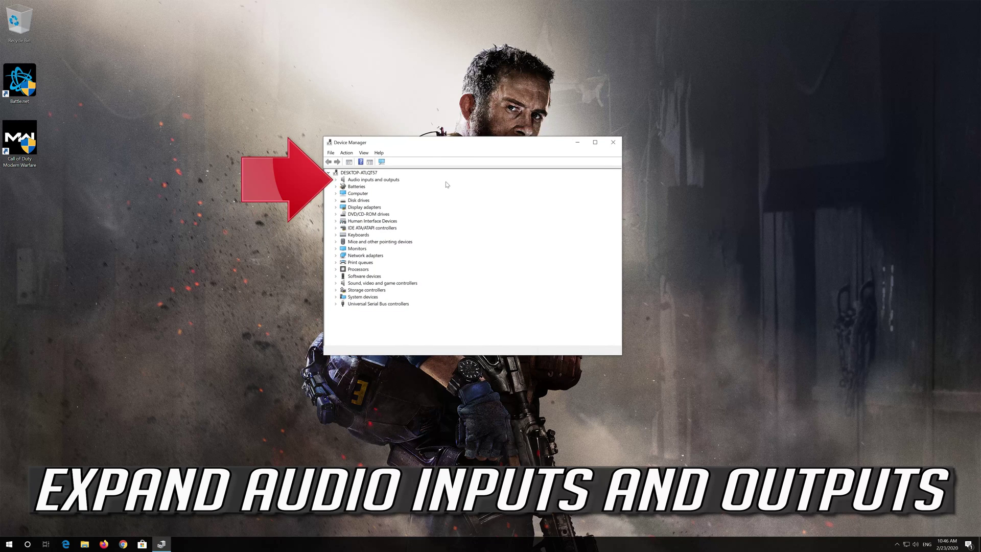
click(335, 180)
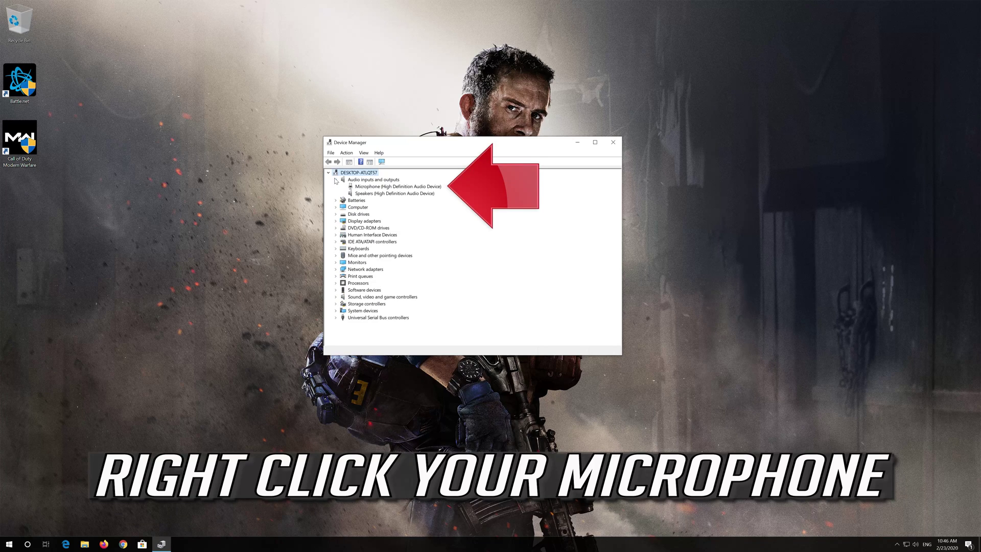
click(356, 187)
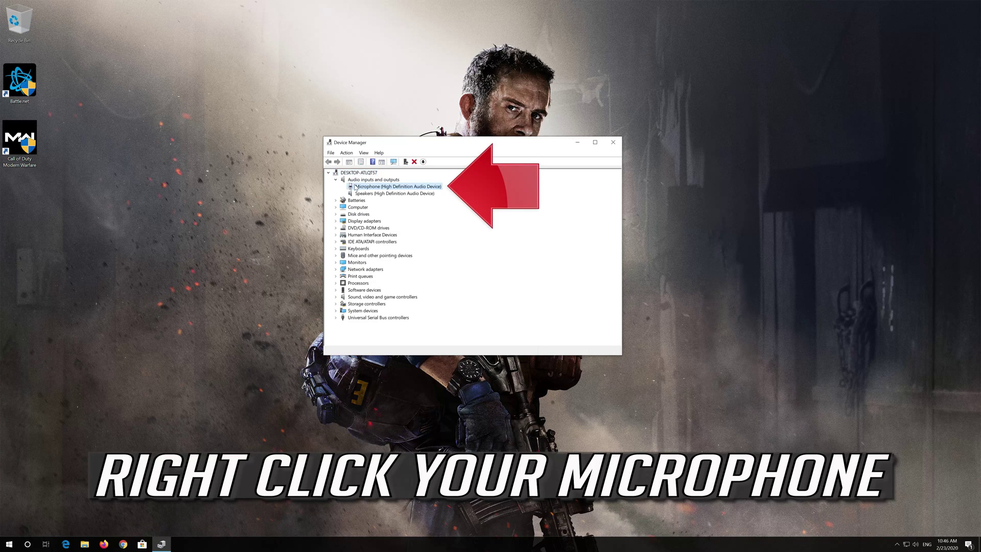
right_click(407, 188)
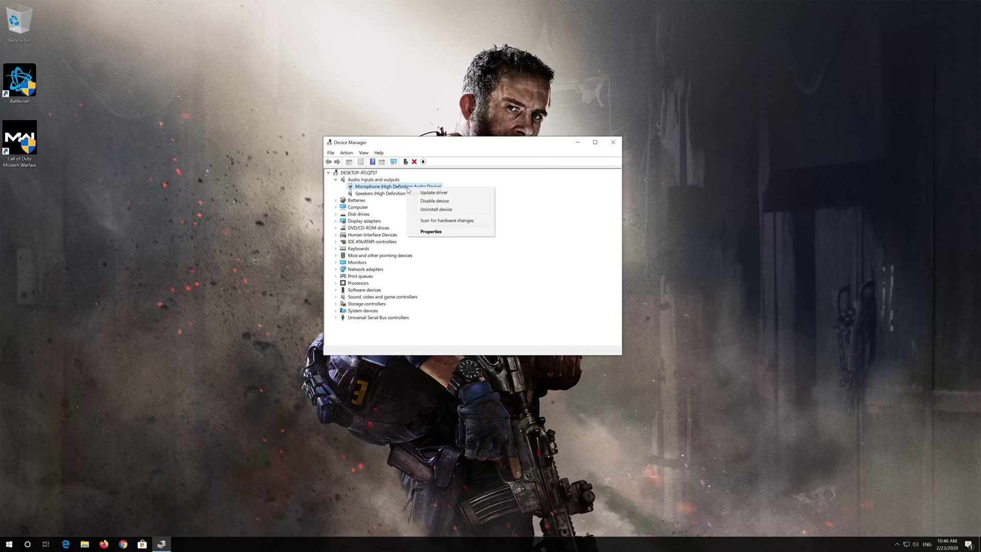
Open the Microphone's Driver properties and start the Update Drivers wizard.
click(457, 234)
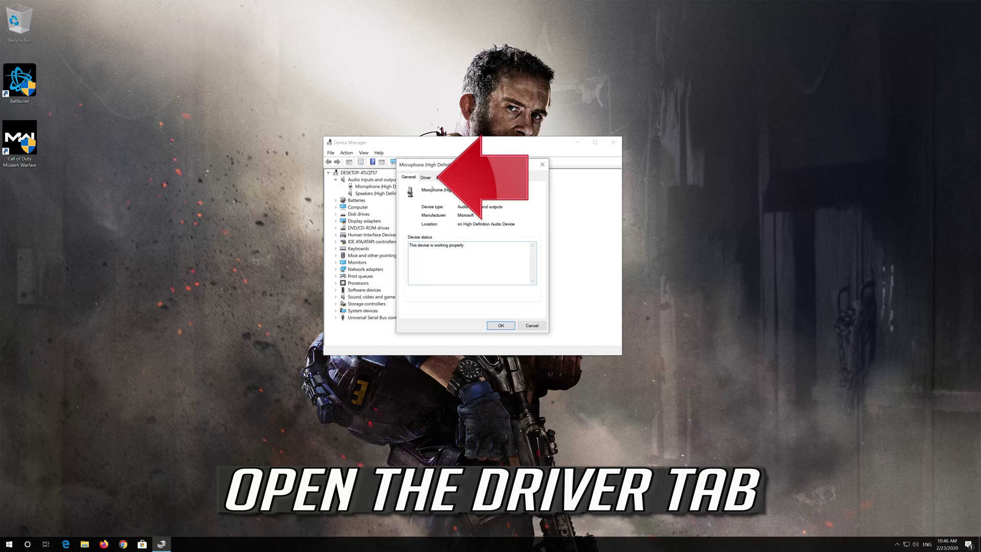
click(425, 178)
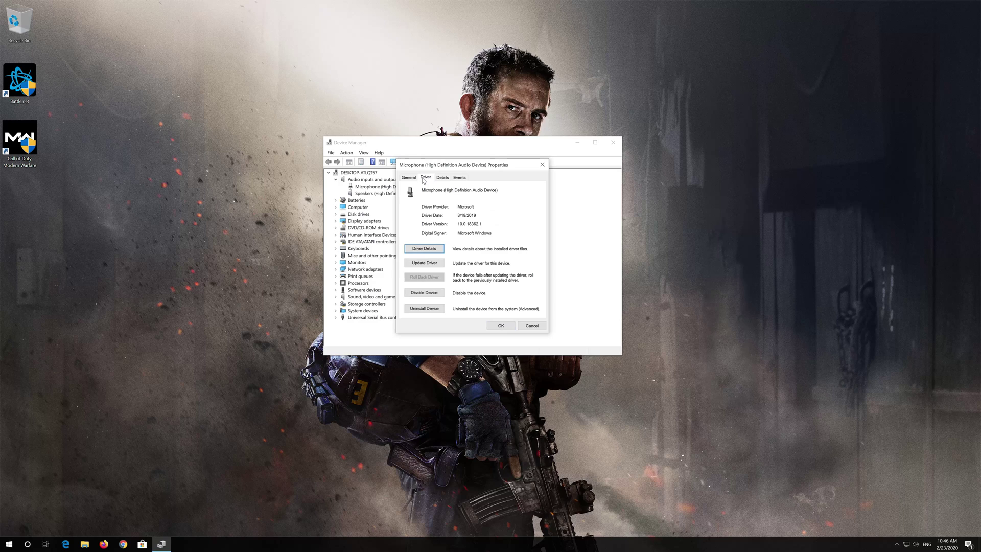
click(422, 264)
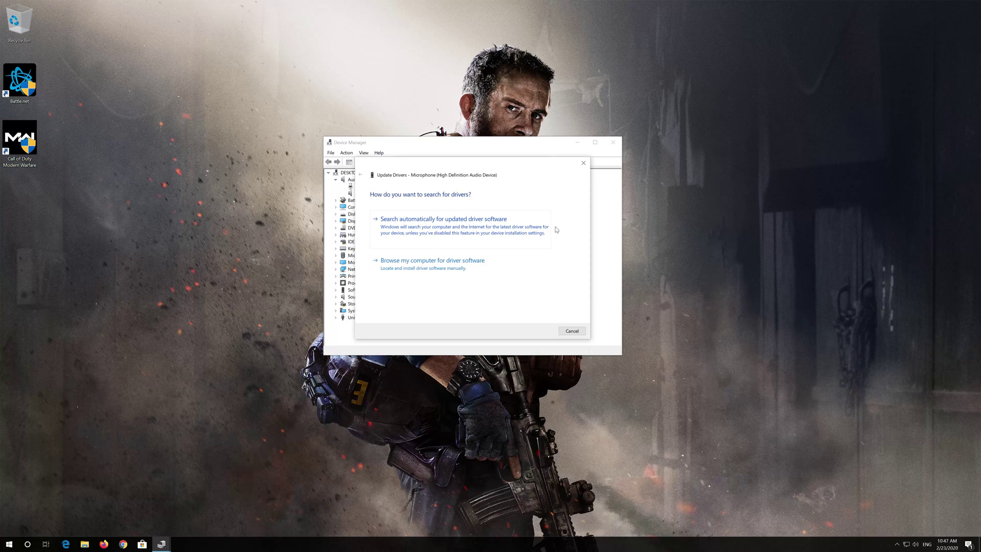
Search automatically for a newer Microphone driver, then look for drivers on Windows Update.
click(404, 228)
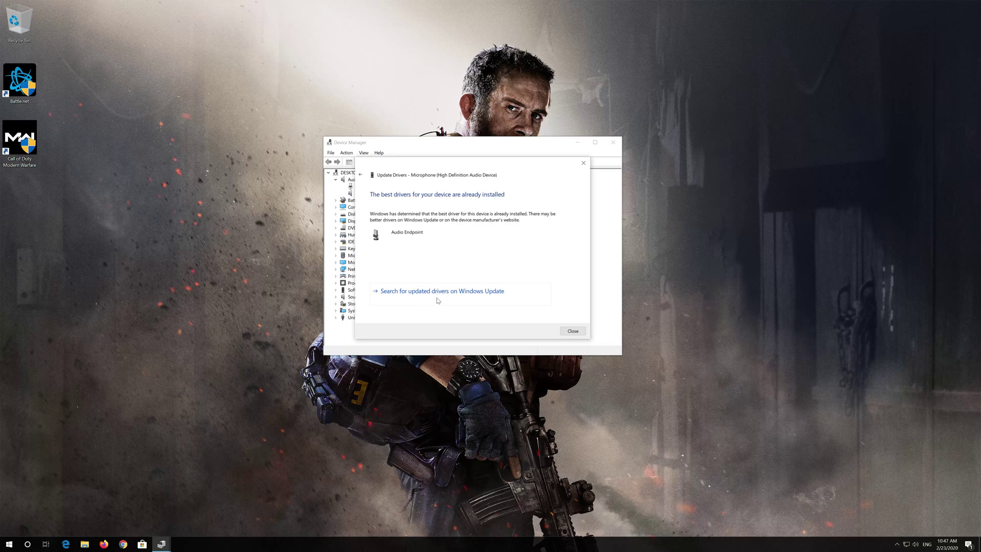
click(411, 290)
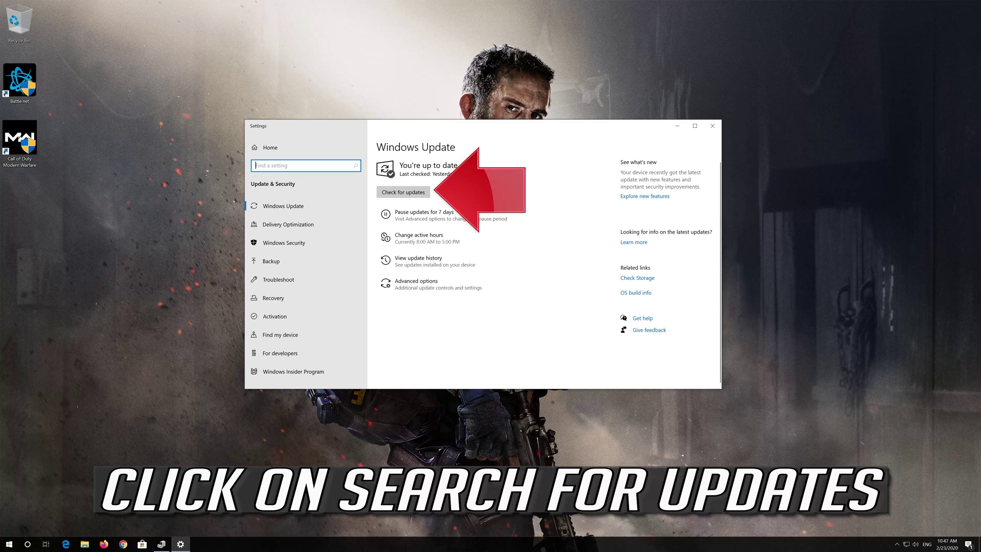
Check for Windows updates so the Windows Defender security update starts downloading.
click(410, 193)
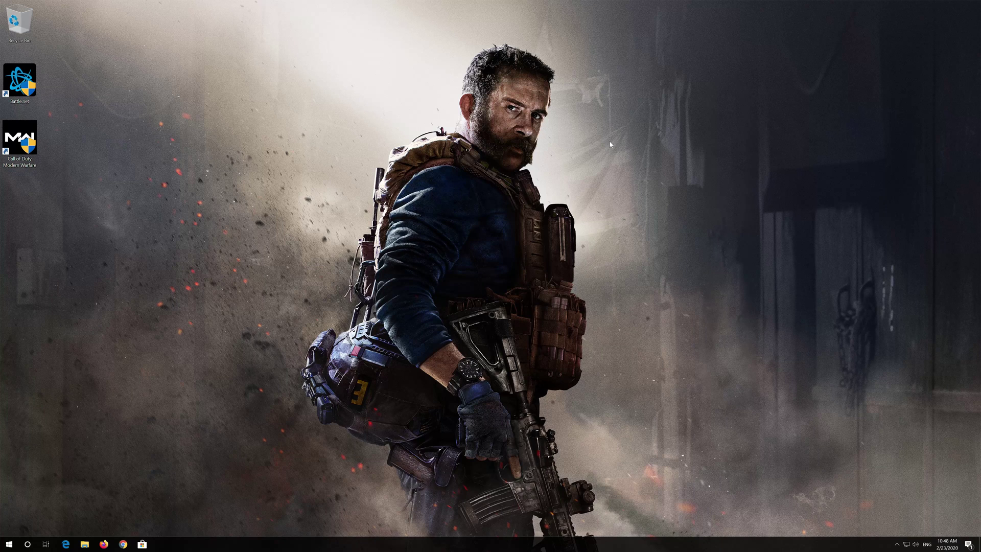
Reopen Device Manager from Start search, centre it, and select Microphone under Audio inputs and outputs.
key(super)
text(device)
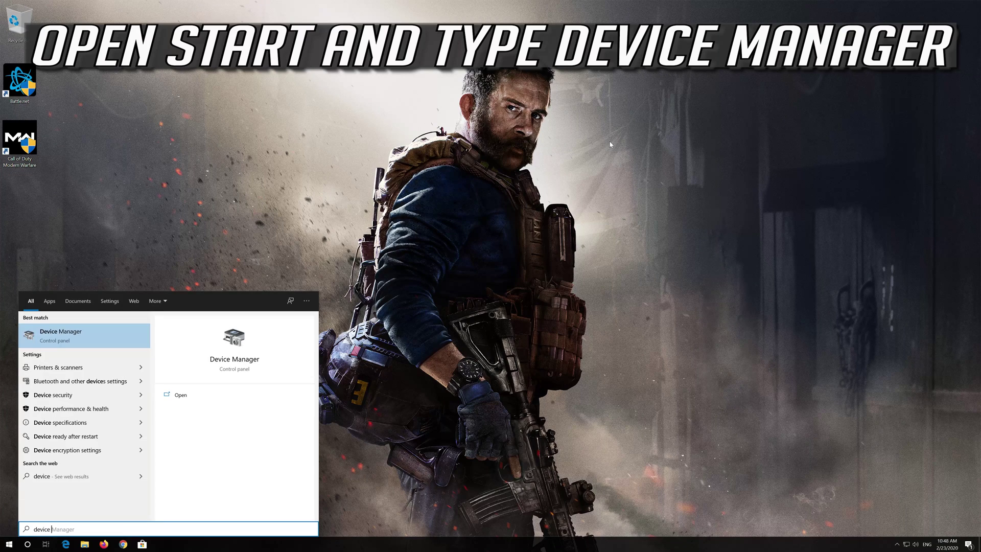
text( manager)
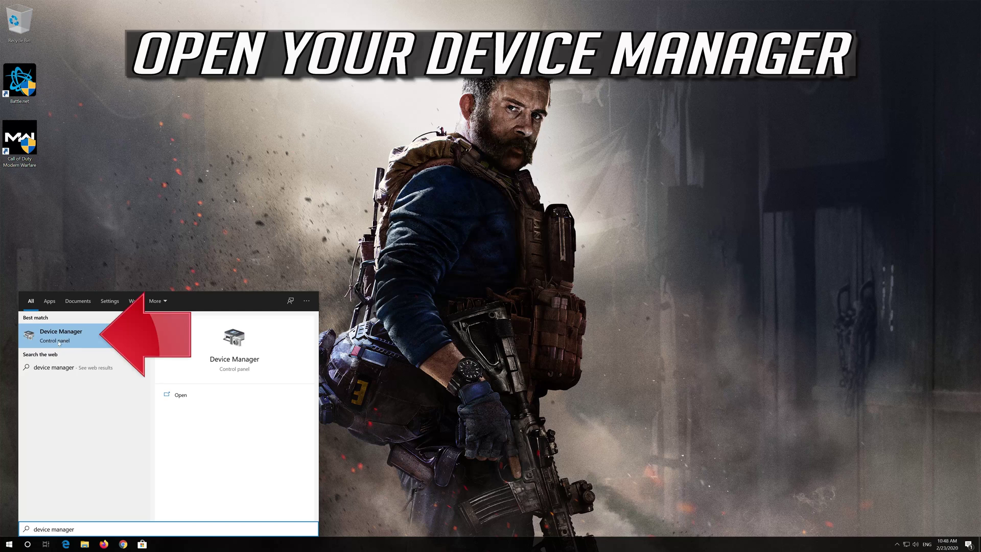
click(77, 335)
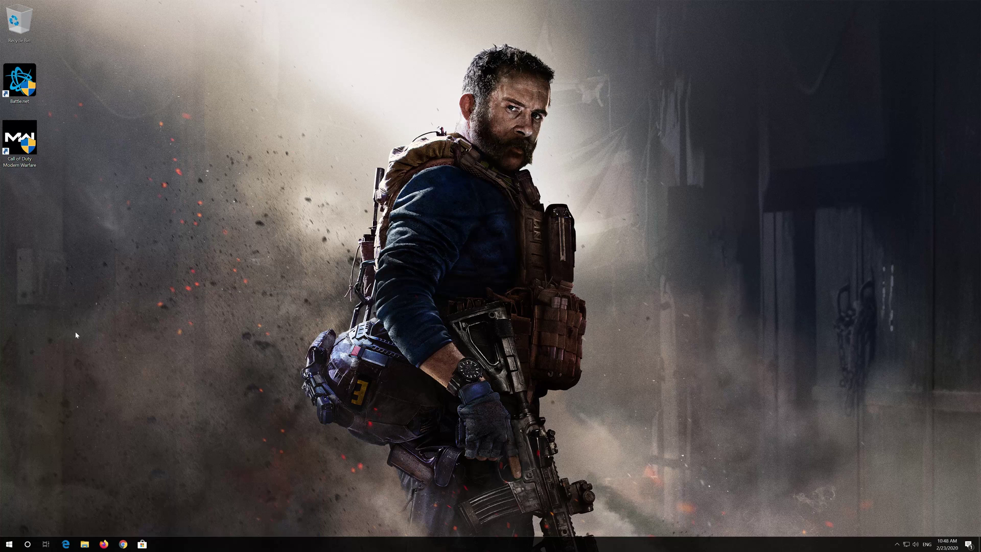
drag(168, 23, 482, 137)
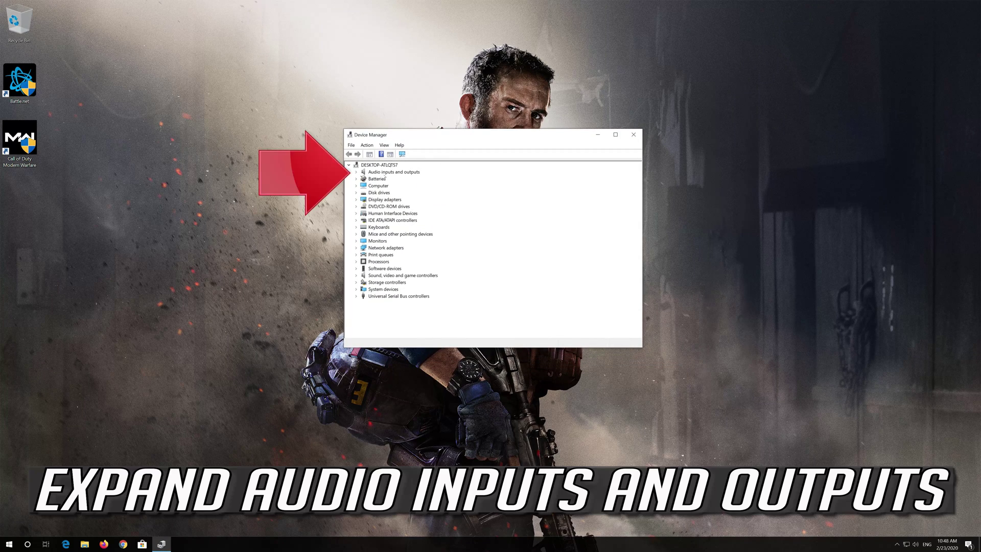
click(357, 172)
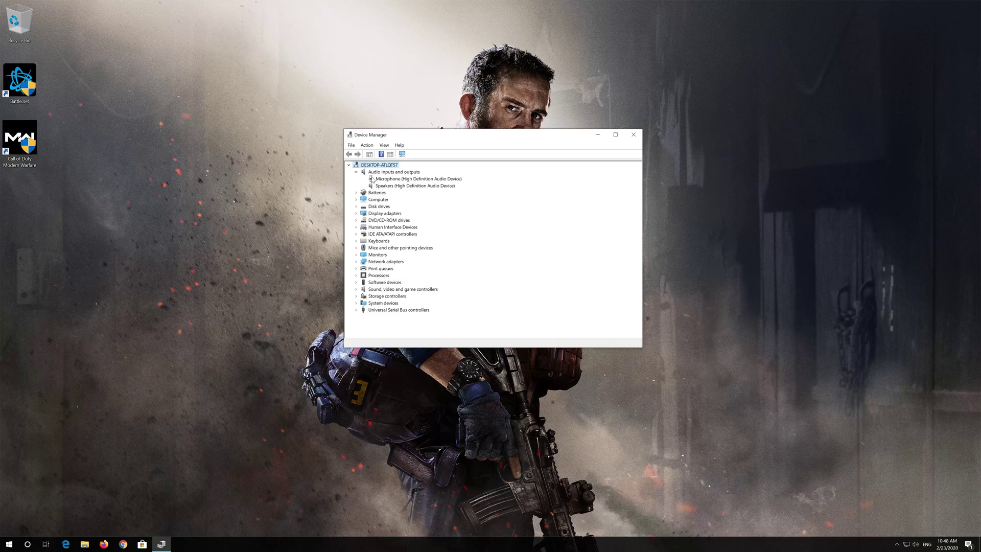
click(376, 179)
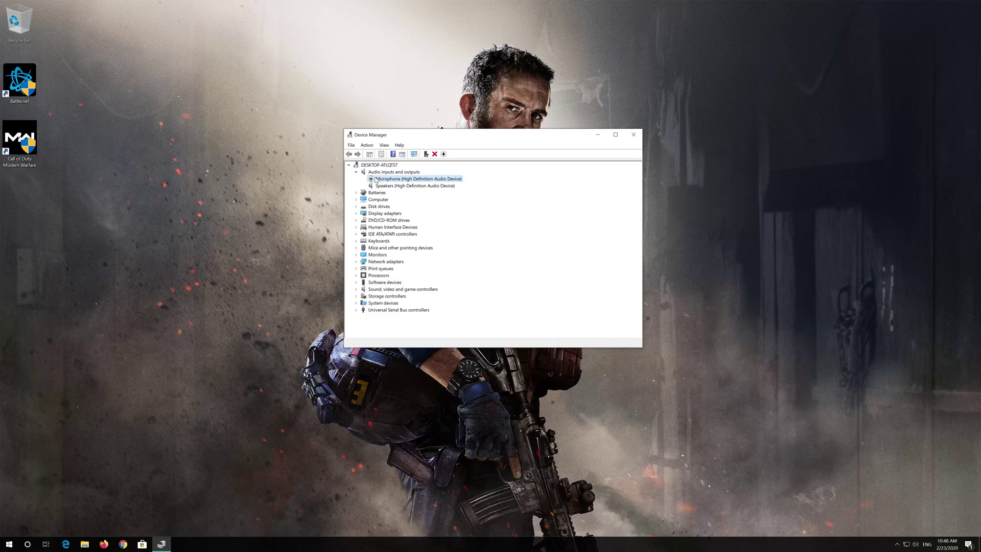
Show the Microphone's Properties on the Driver tab, listing Microsoft driver version 10.0.18362.1.
right_click(429, 182)
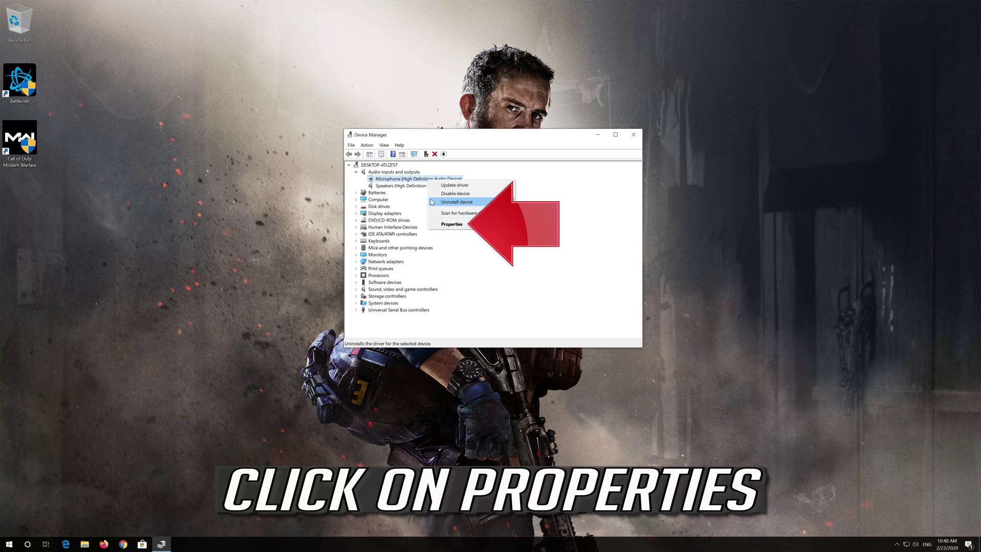
click(474, 226)
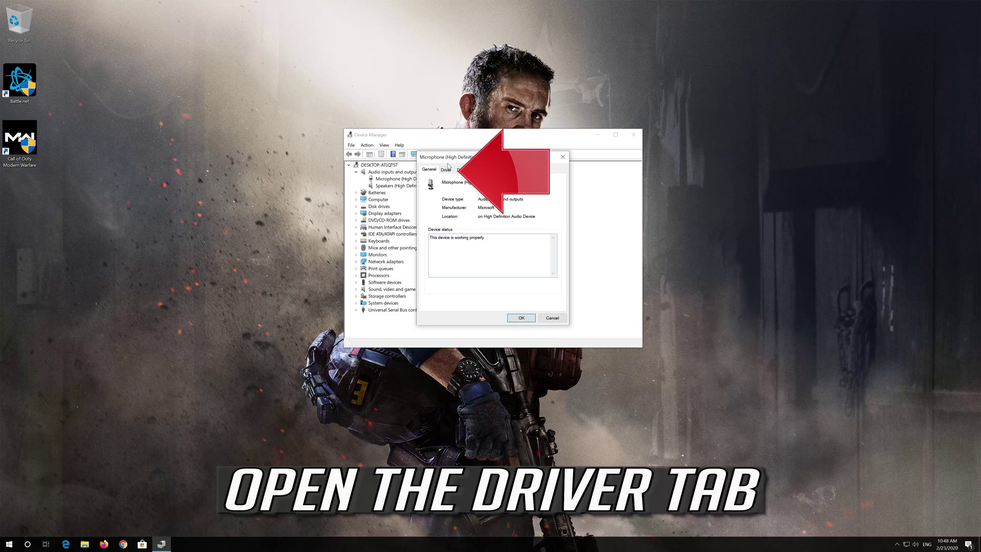
click(447, 170)
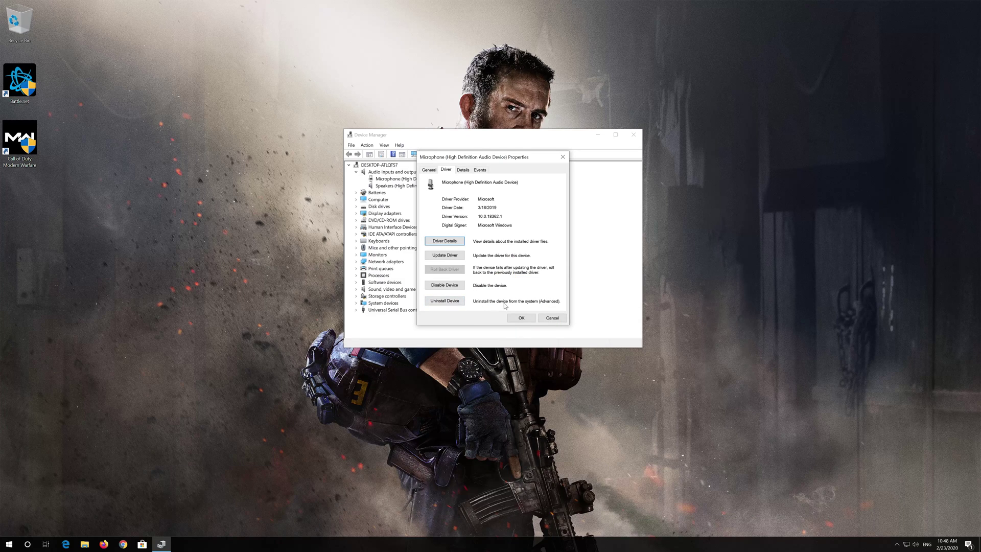
Uninstall the Microphone (High Definition Audio Device) and confirm the removal.
click(438, 302)
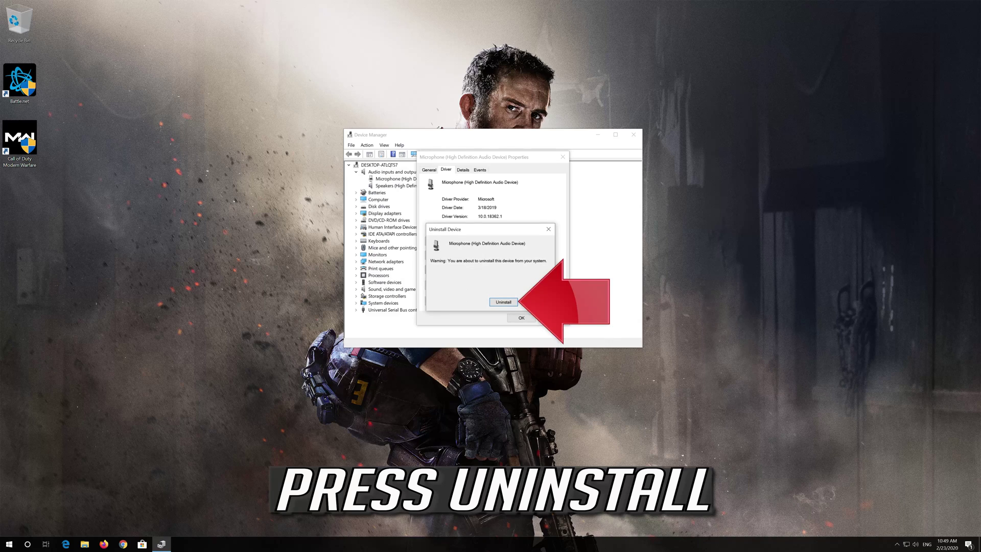
click(503, 303)
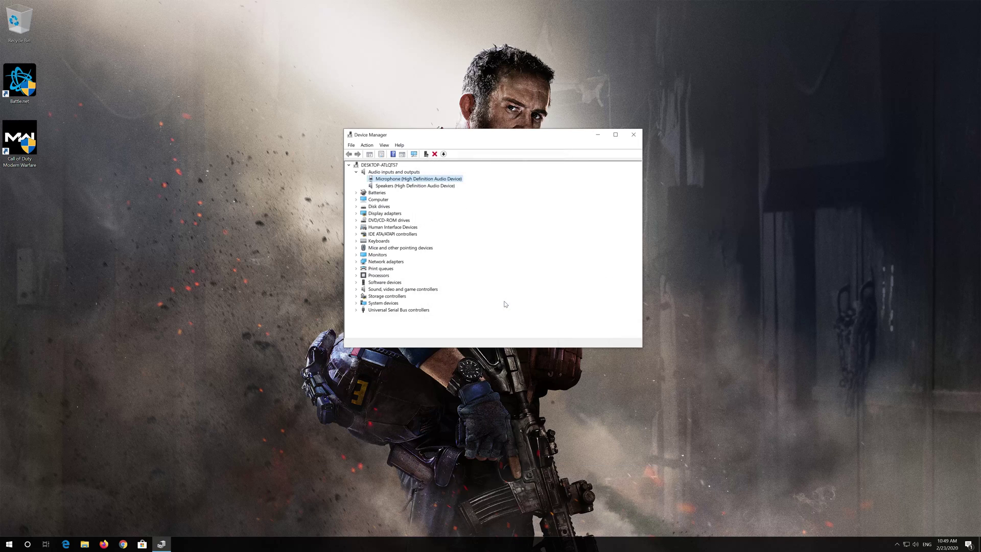